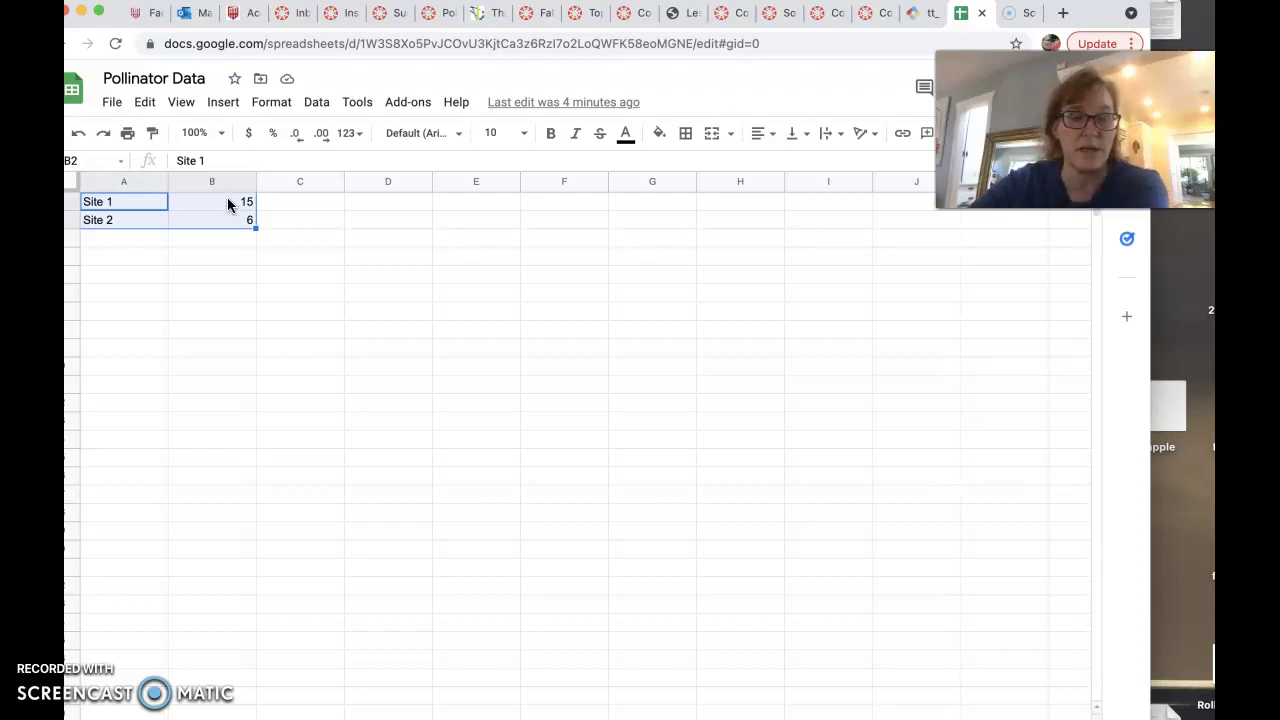
# - Insert a chart of the Site 1 and Site 2 visit counts in A1:B2, which appears as a pie chart
pyautogui.rightClick(224, 220)
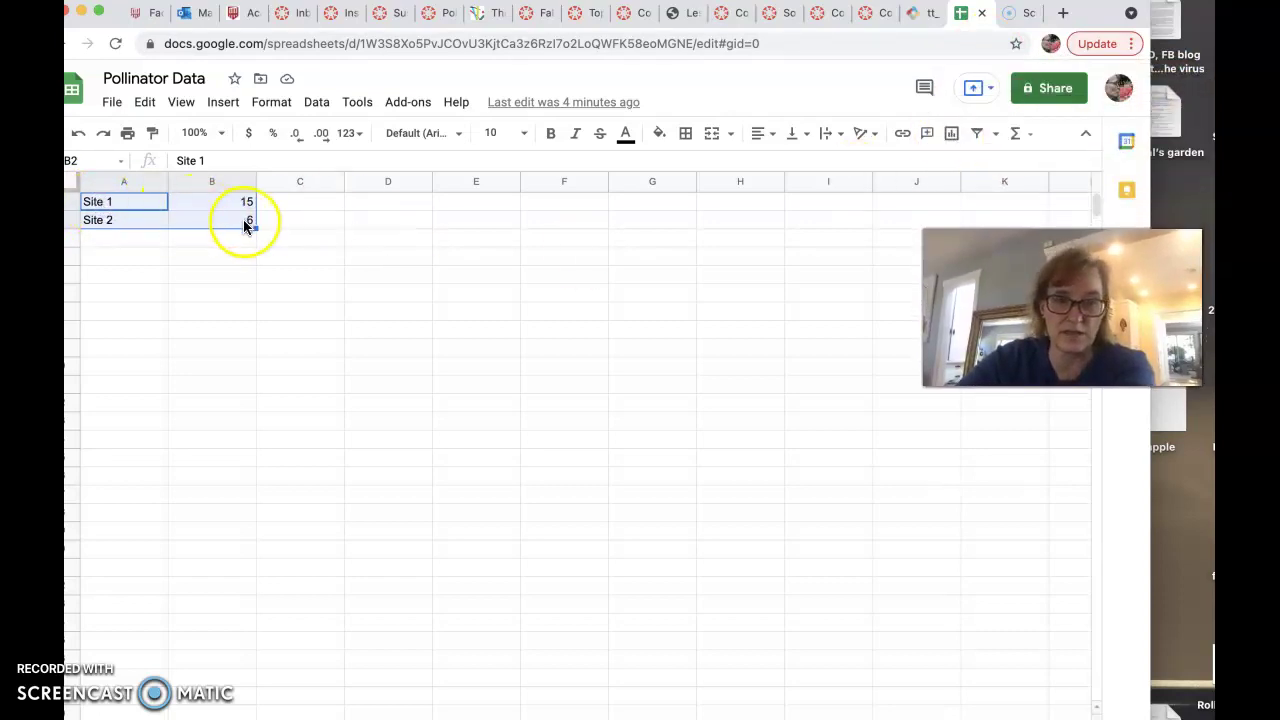
pyautogui.click(953, 136)
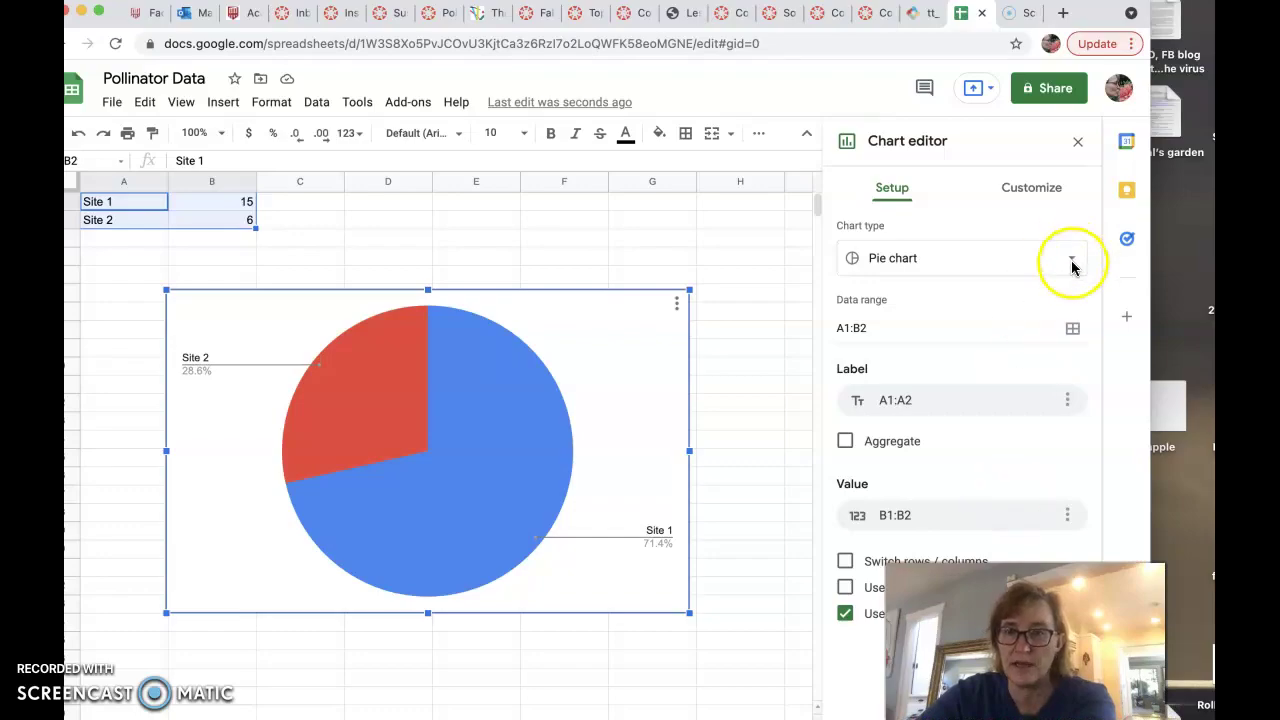
# - Change the pie chart to a column chart with bars of 15 for Site 1 and 6 for Site 2
pyautogui.click(1071, 262)
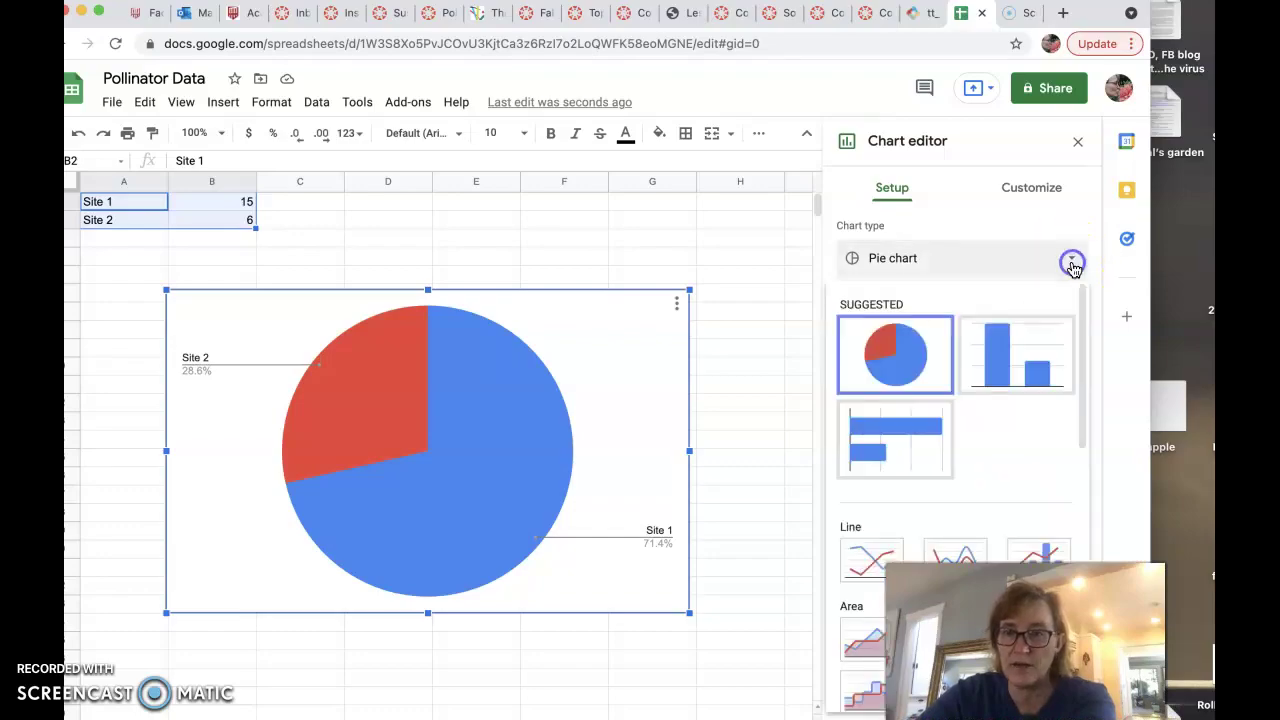
pyautogui.click(1031, 352)
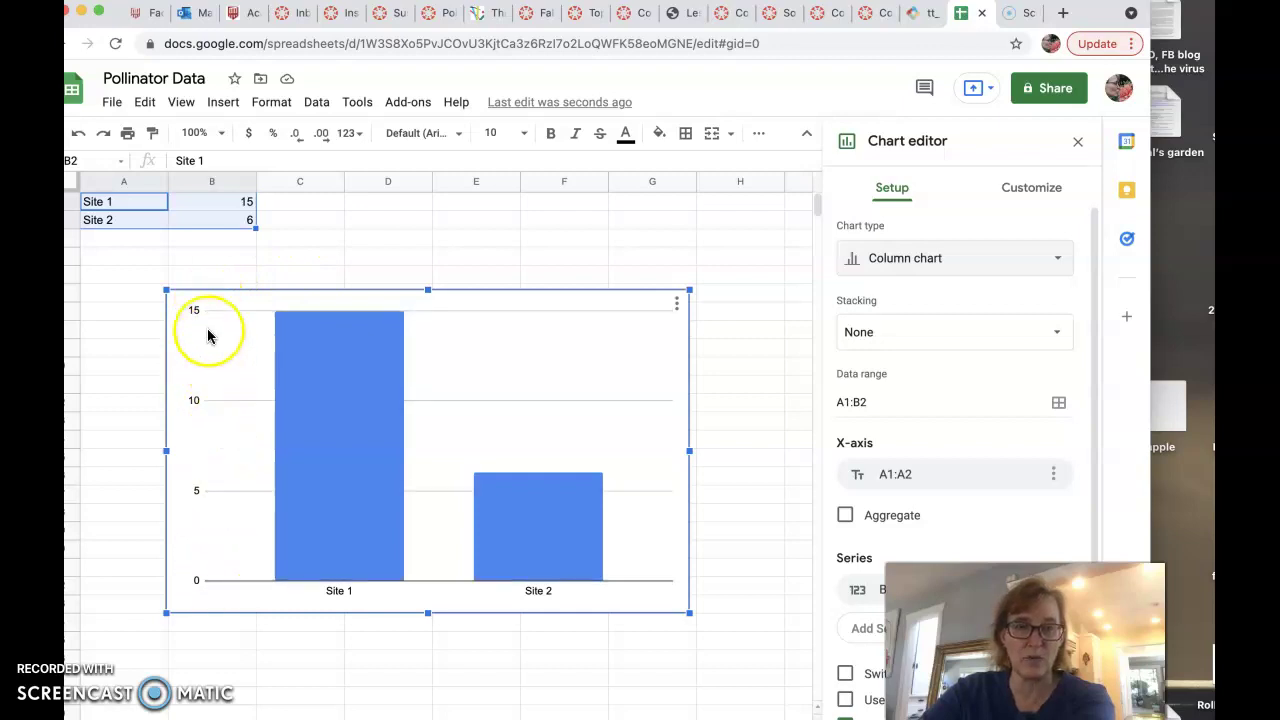
pyautogui.scroll(-1, 938, 508)
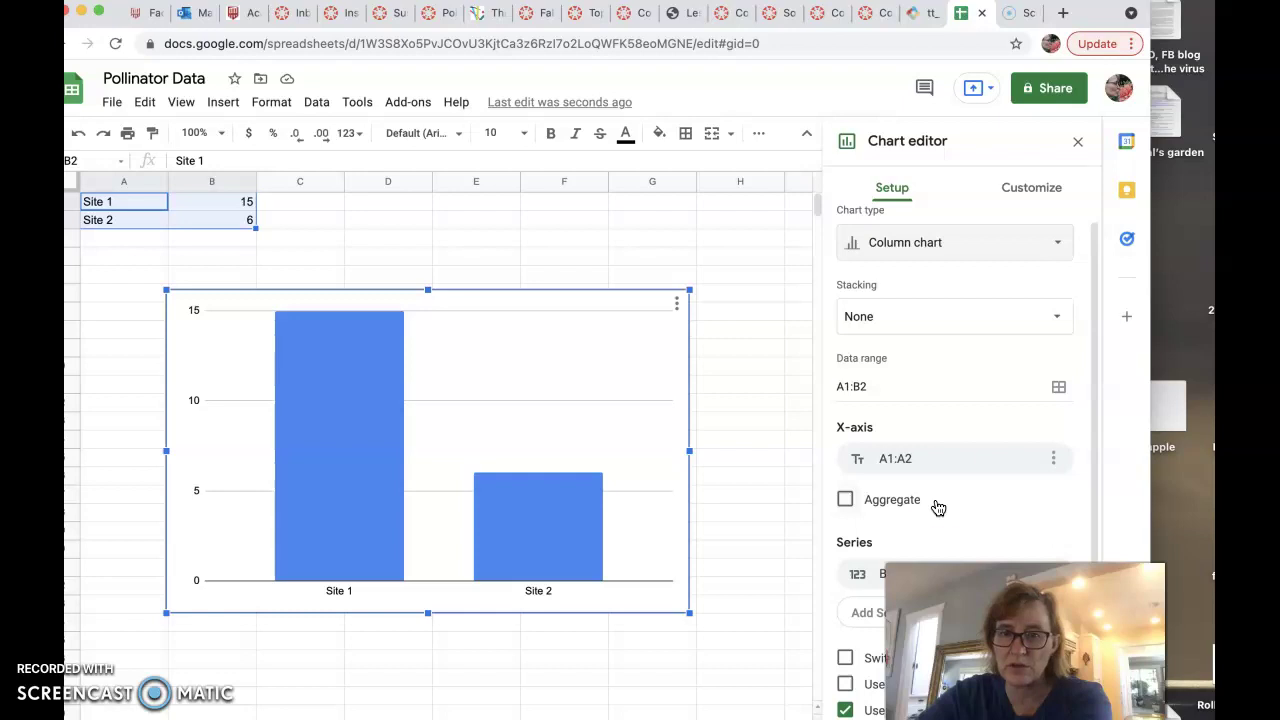
pyautogui.scroll(1, 947, 410)
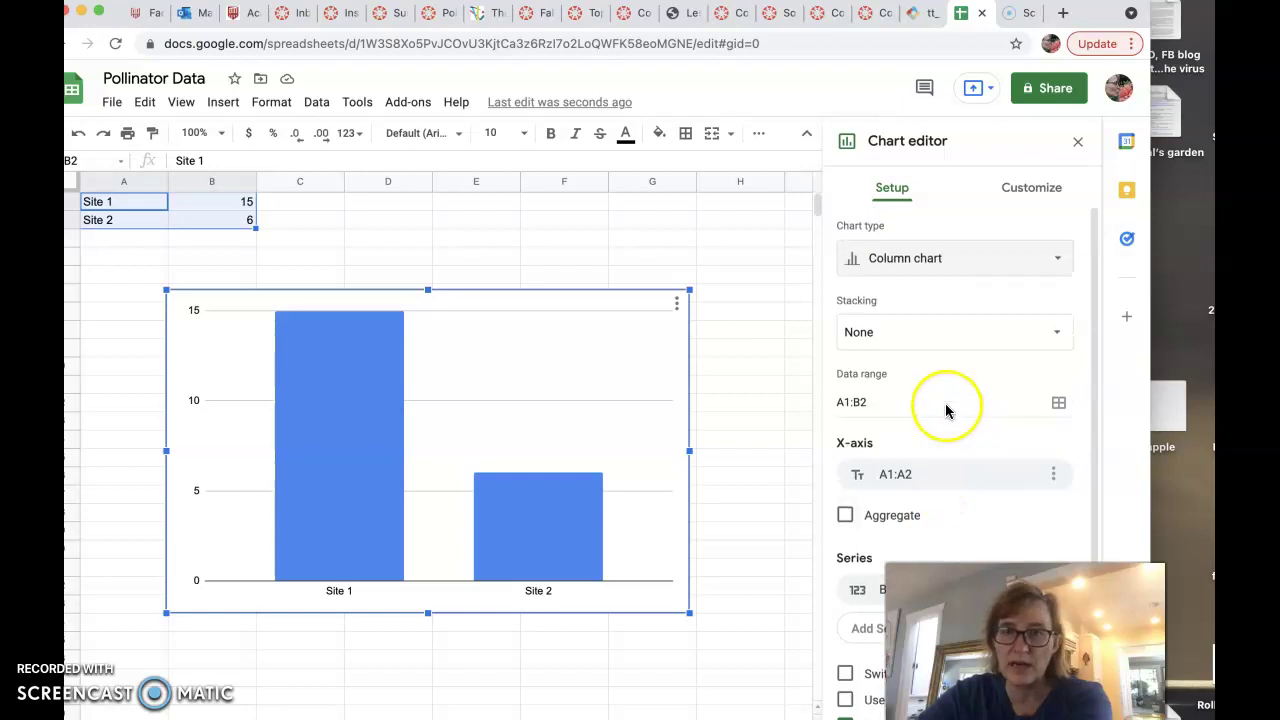
pyautogui.click(1039, 197)
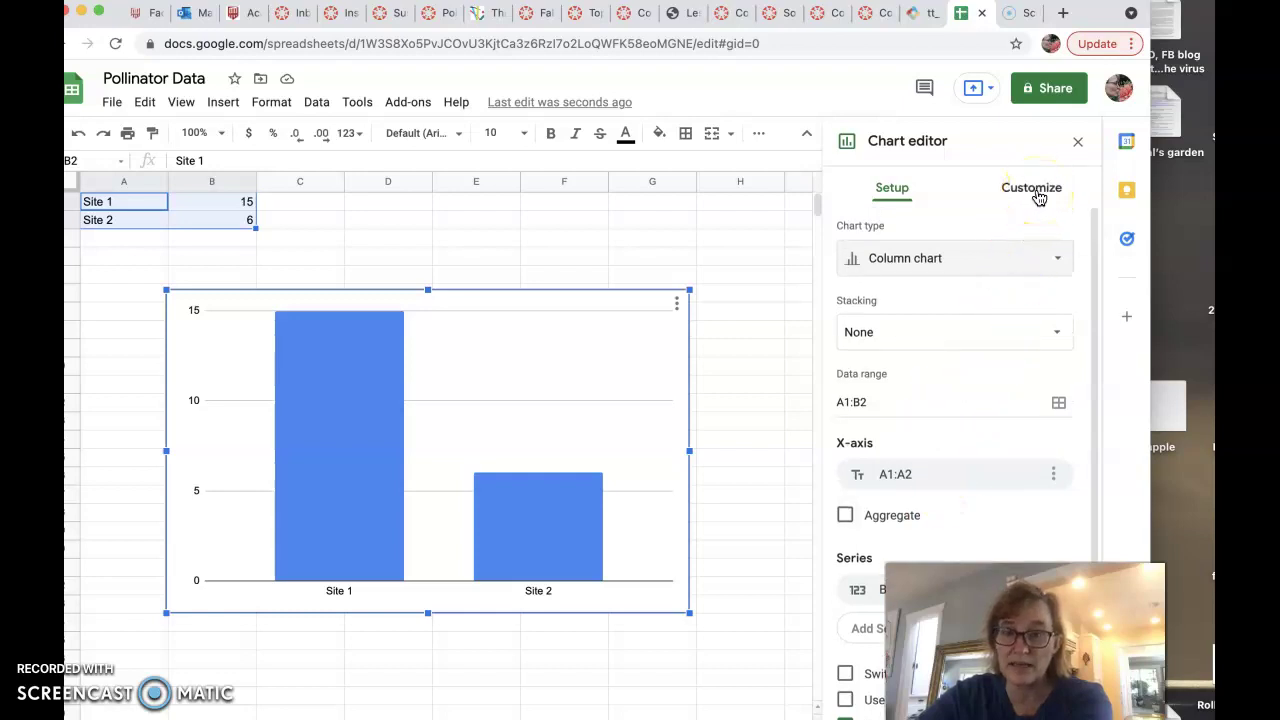
pyautogui.click(931, 407)
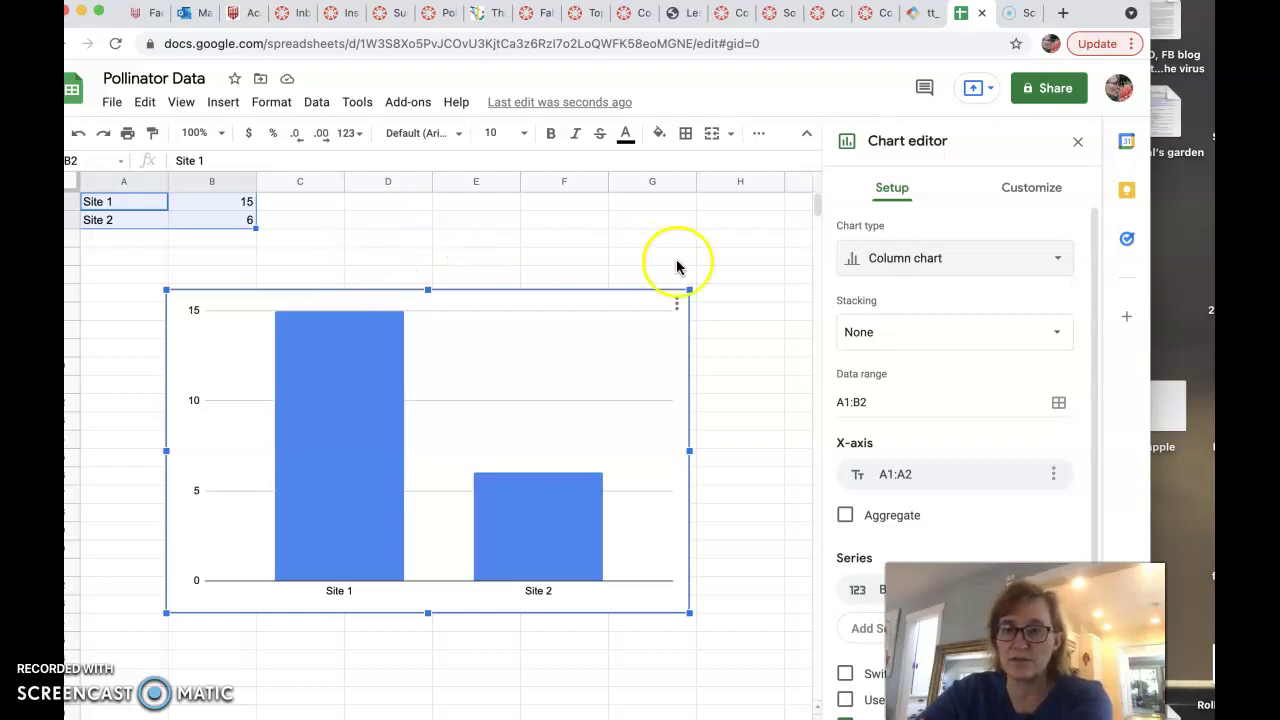
# - Enter 'Pollinator visits at two sites' as the chart title under Customize > Chart & axis titles
pyautogui.click(1031, 191)
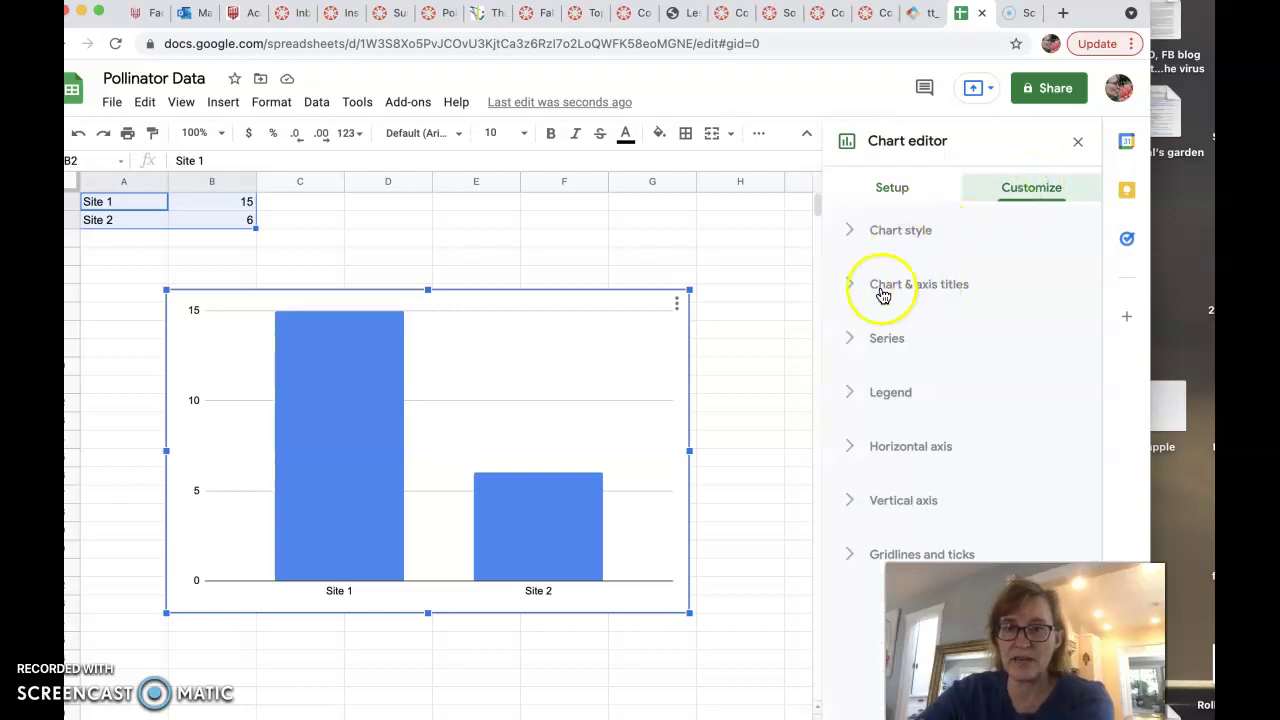
pyautogui.click(850, 286)
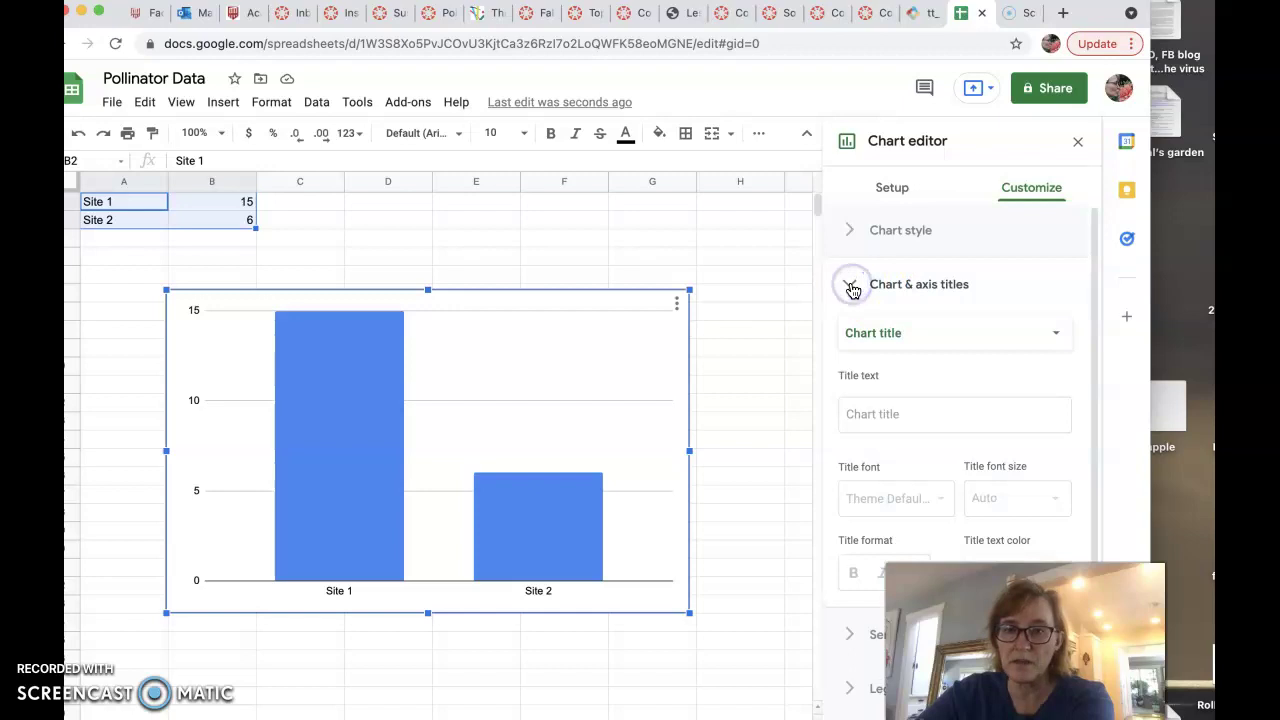
pyautogui.click(855, 418)
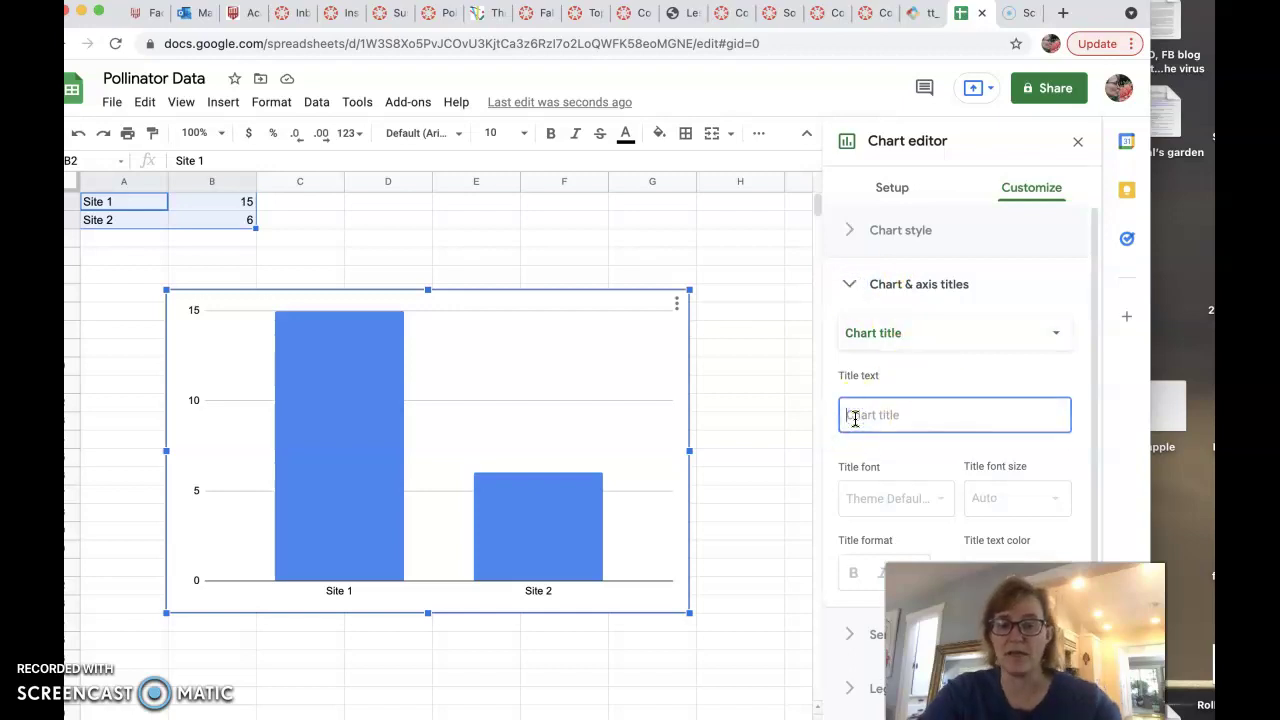
pyautogui.write('Pollinator v')
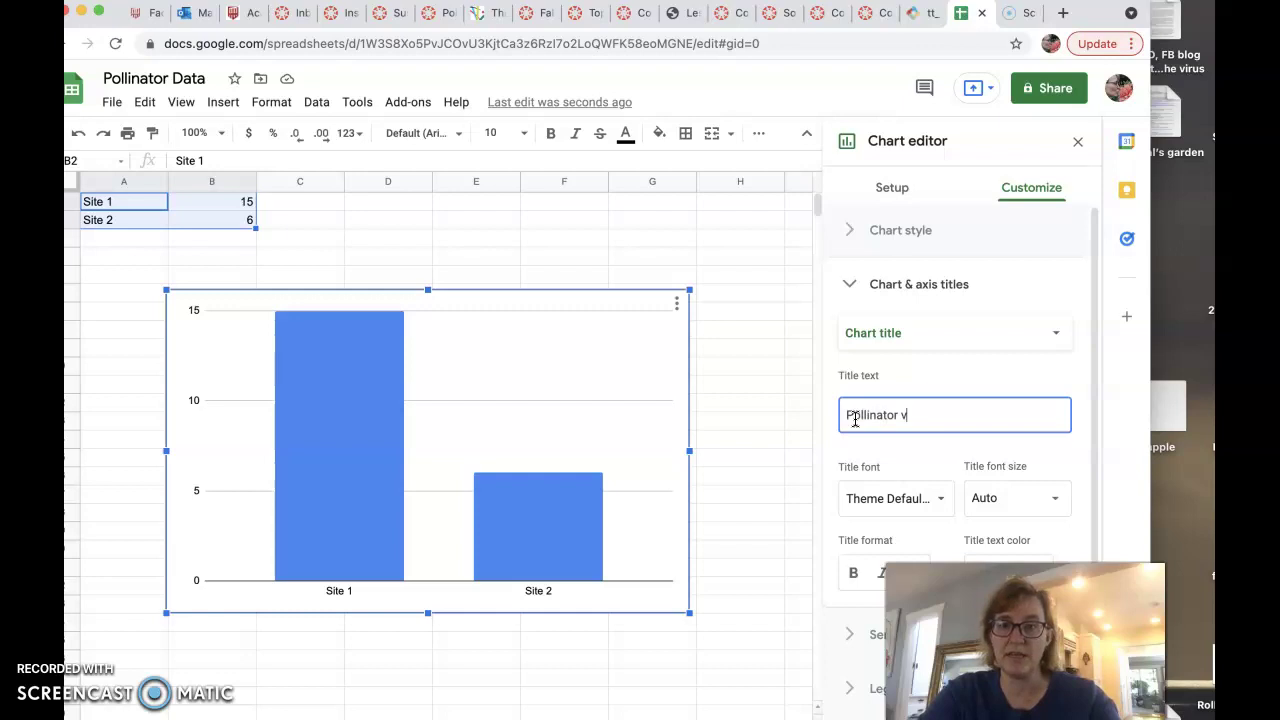
pyautogui.write('isits betwen')
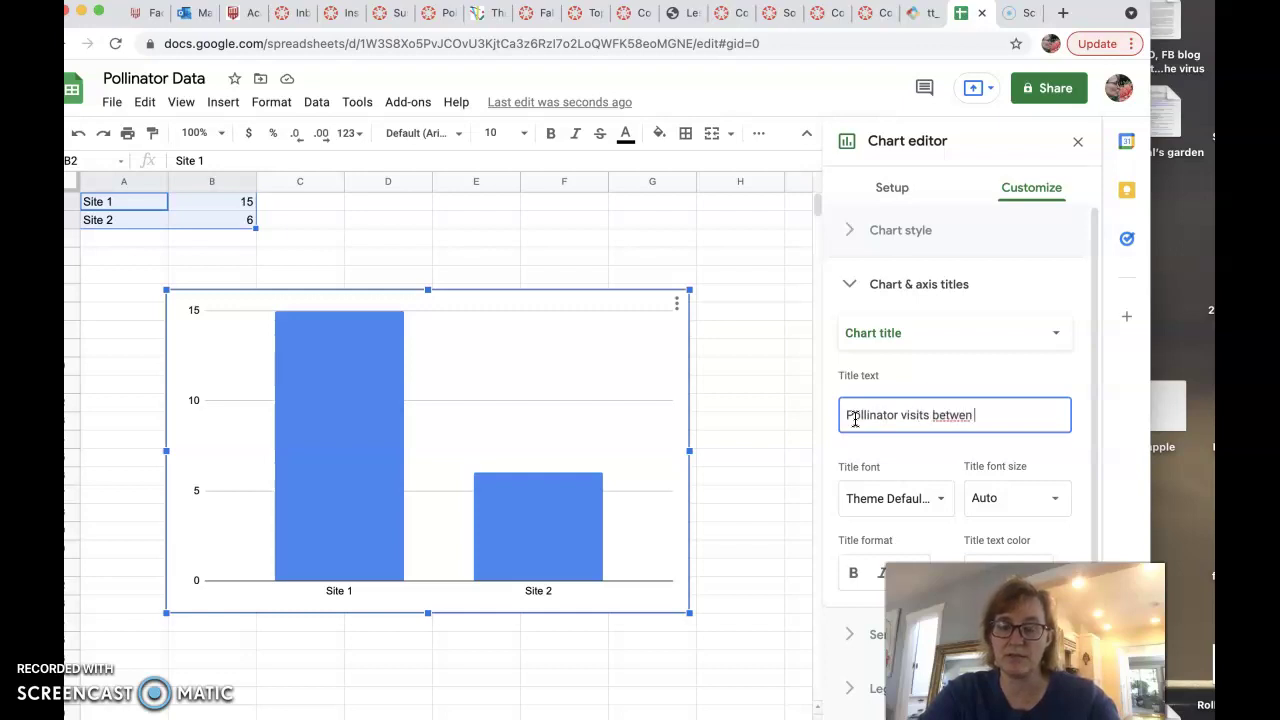
pyautogui.press('BackSpace')
pyautogui.press('BackSpace')
pyautogui.press('BackSpace')
pyautogui.press('BackSpace')
pyautogui.press('BackSpace')
pyautogui.press('BackSpace')
pyautogui.press('BackSpace')
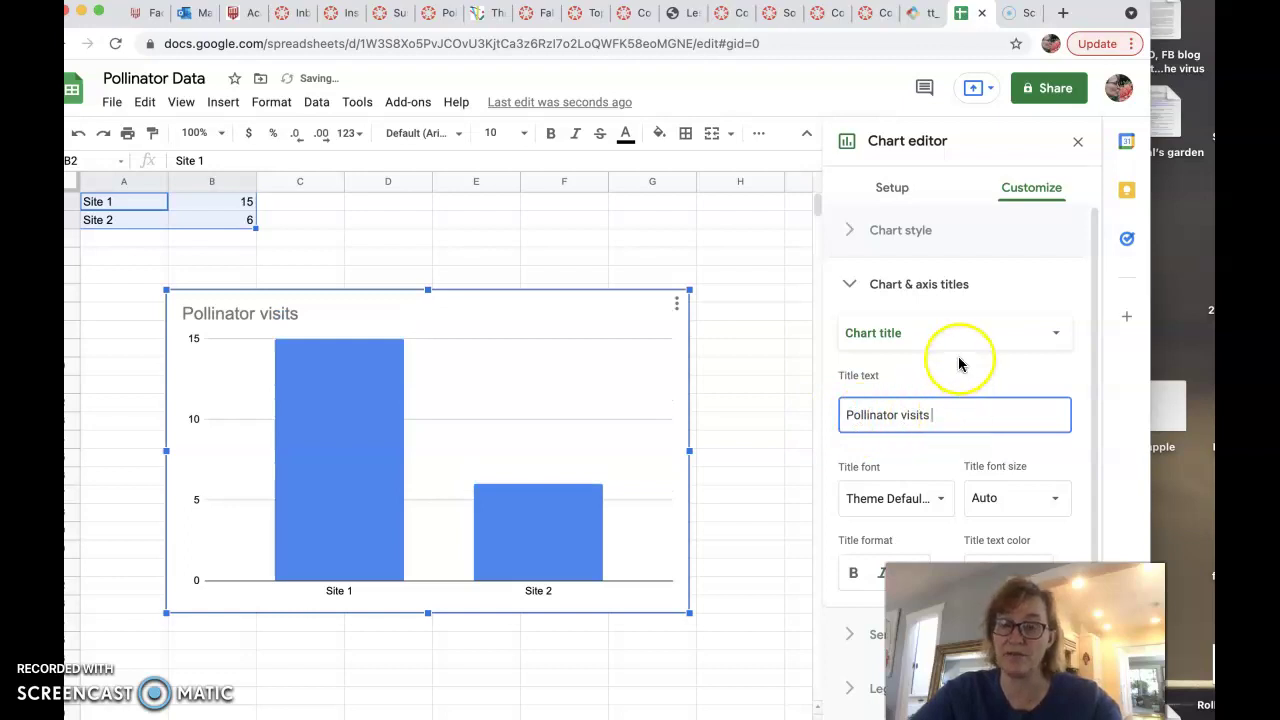
pyautogui.write('at tw')
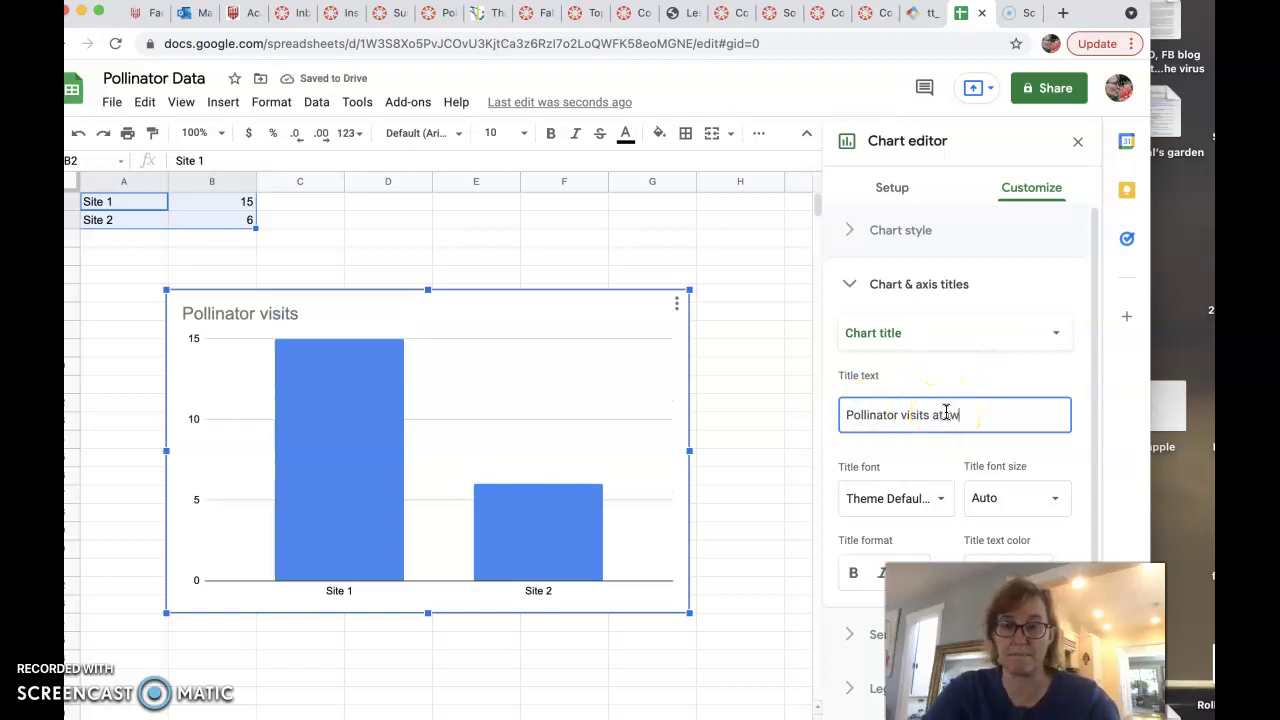
pyautogui.write('o sites')
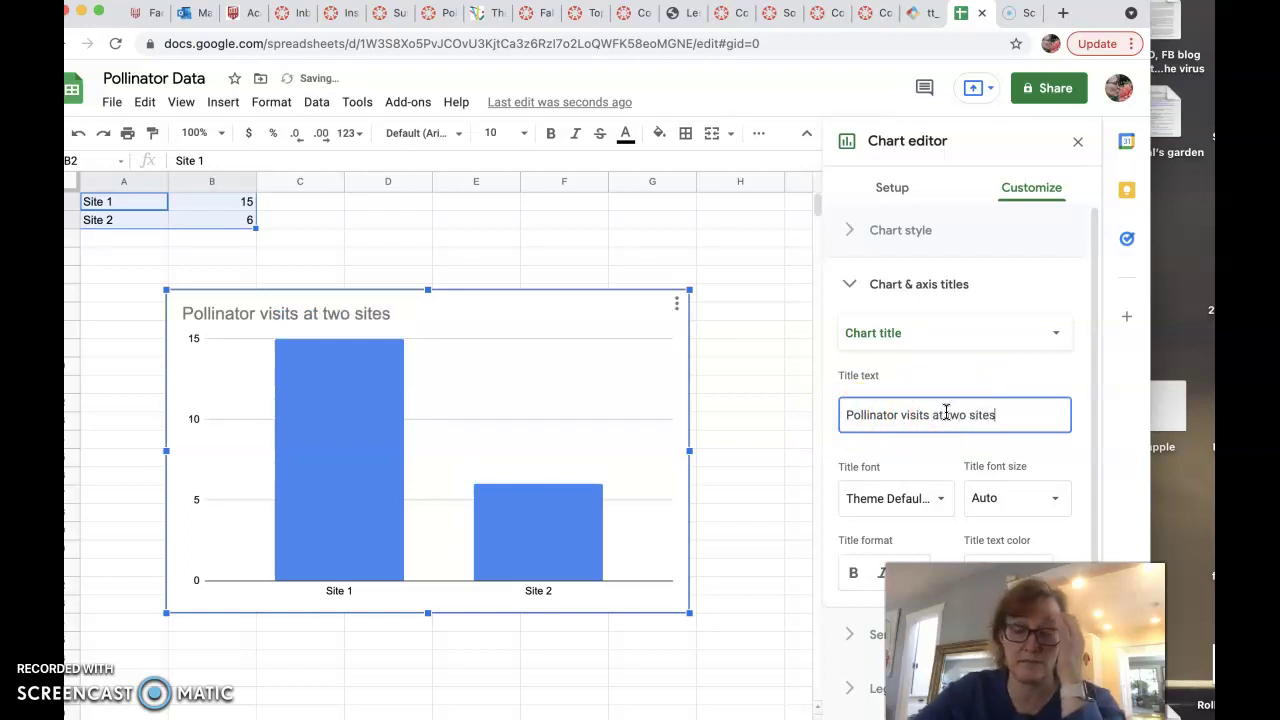
pyautogui.click(1013, 364)
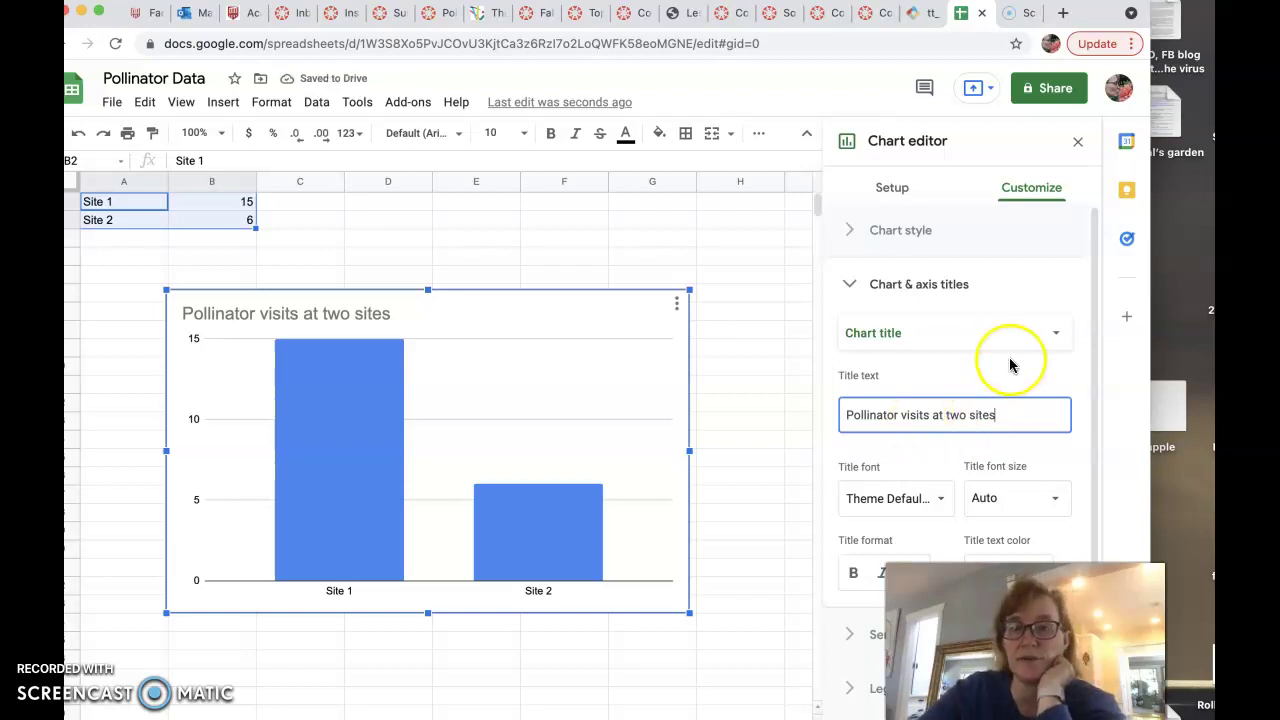
# - Give the vertical axis the title 'Pollinator visits'
pyautogui.click(1054, 334)
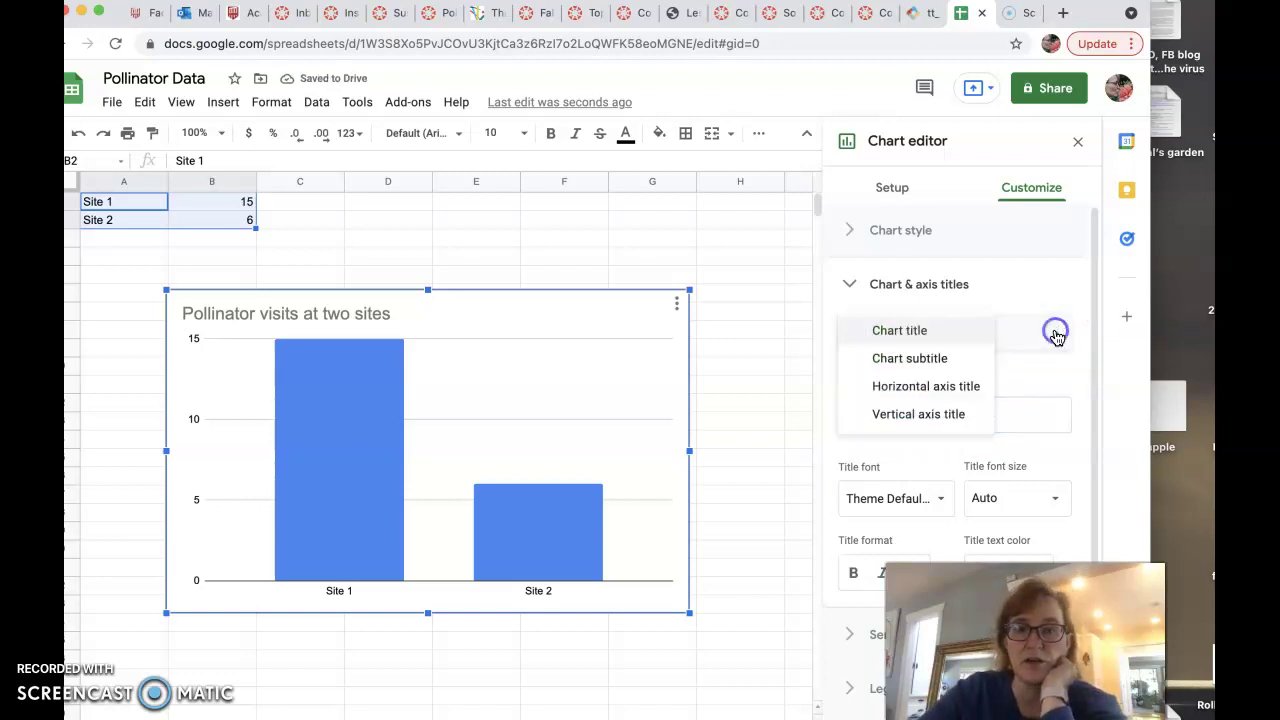
pyautogui.click(903, 414)
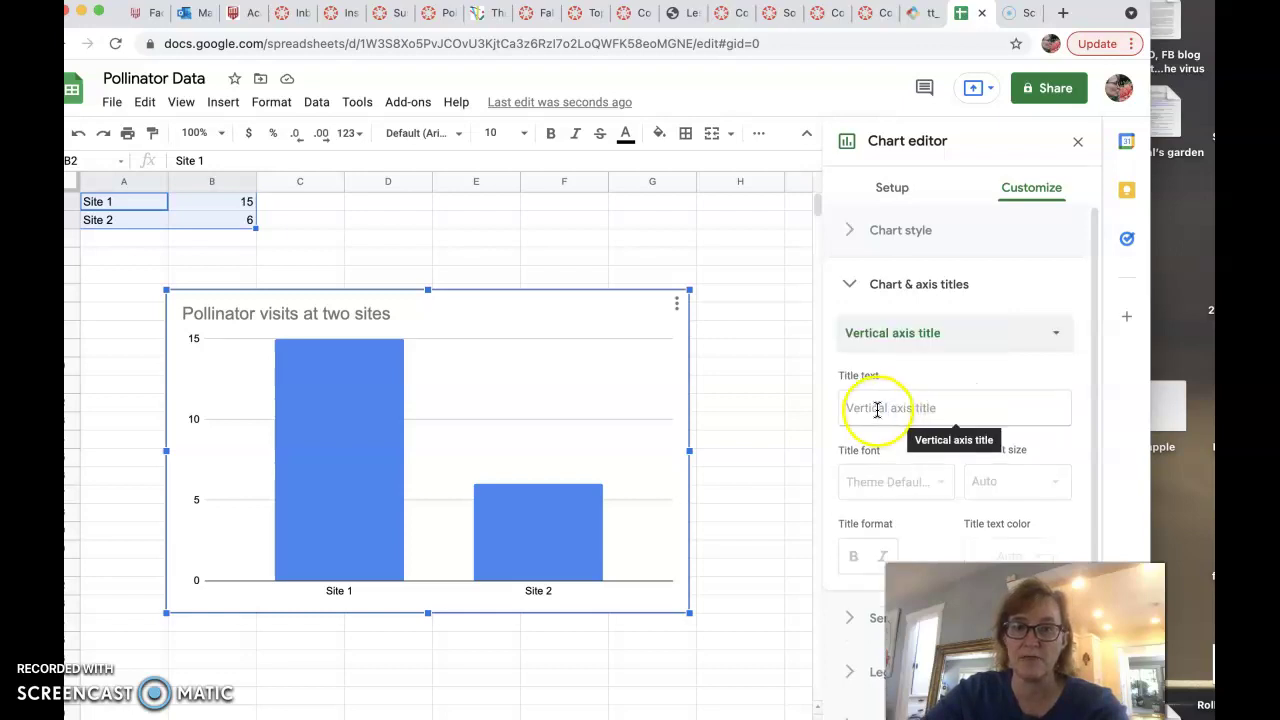
pyautogui.click(877, 408)
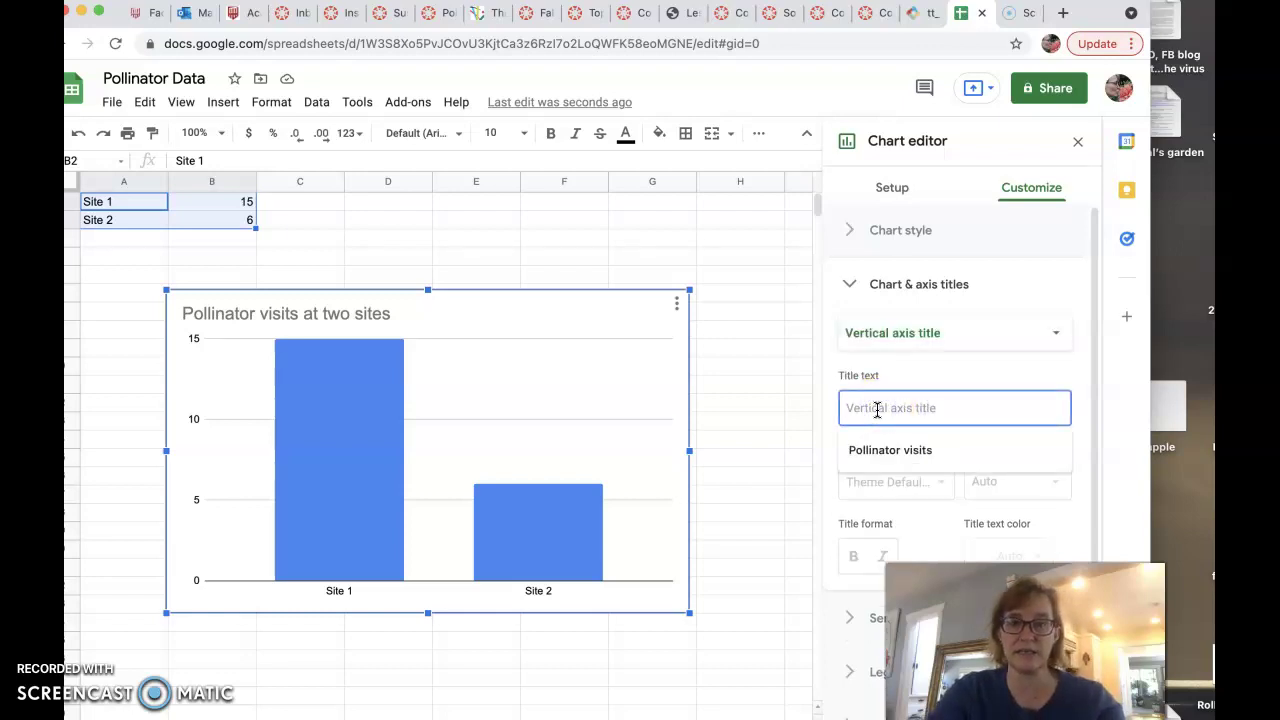
pyautogui.write('Pollinator visits')
pyautogui.click(889, 450)
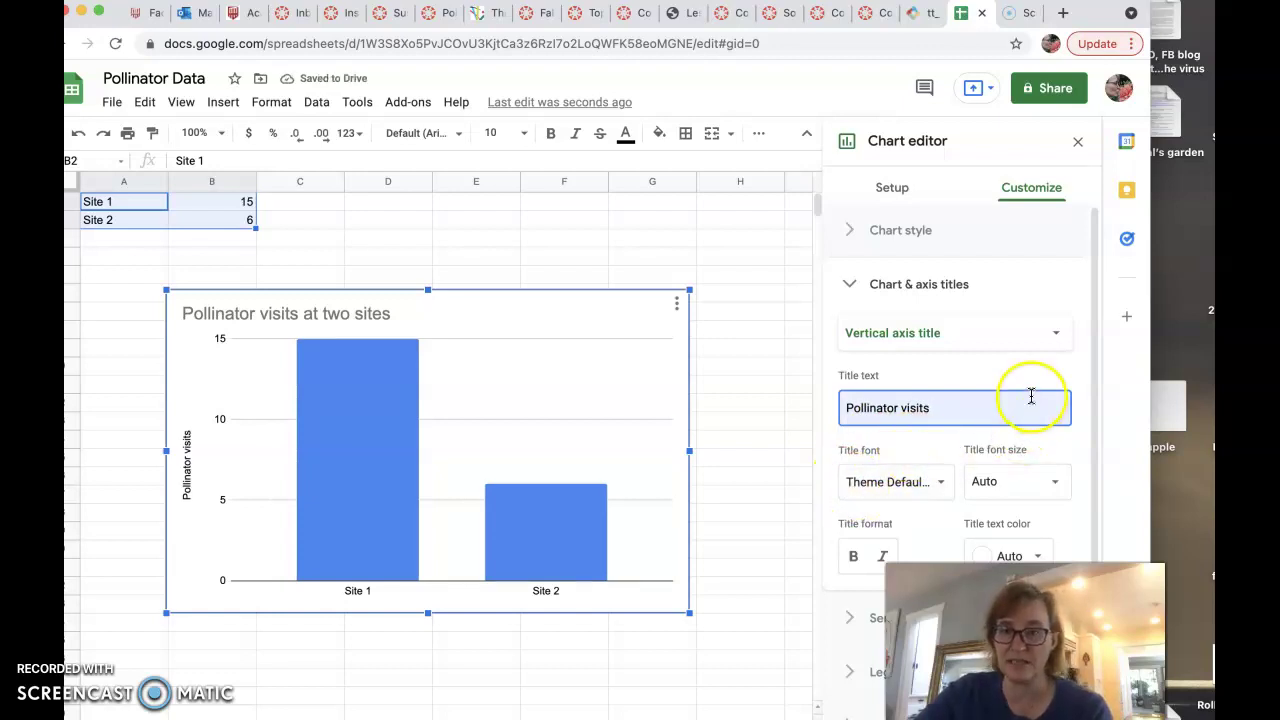
pyautogui.click(1057, 335)
# - Select the horizontal axis title, leave it blank, and close the Chart editor
pyautogui.click(968, 303)
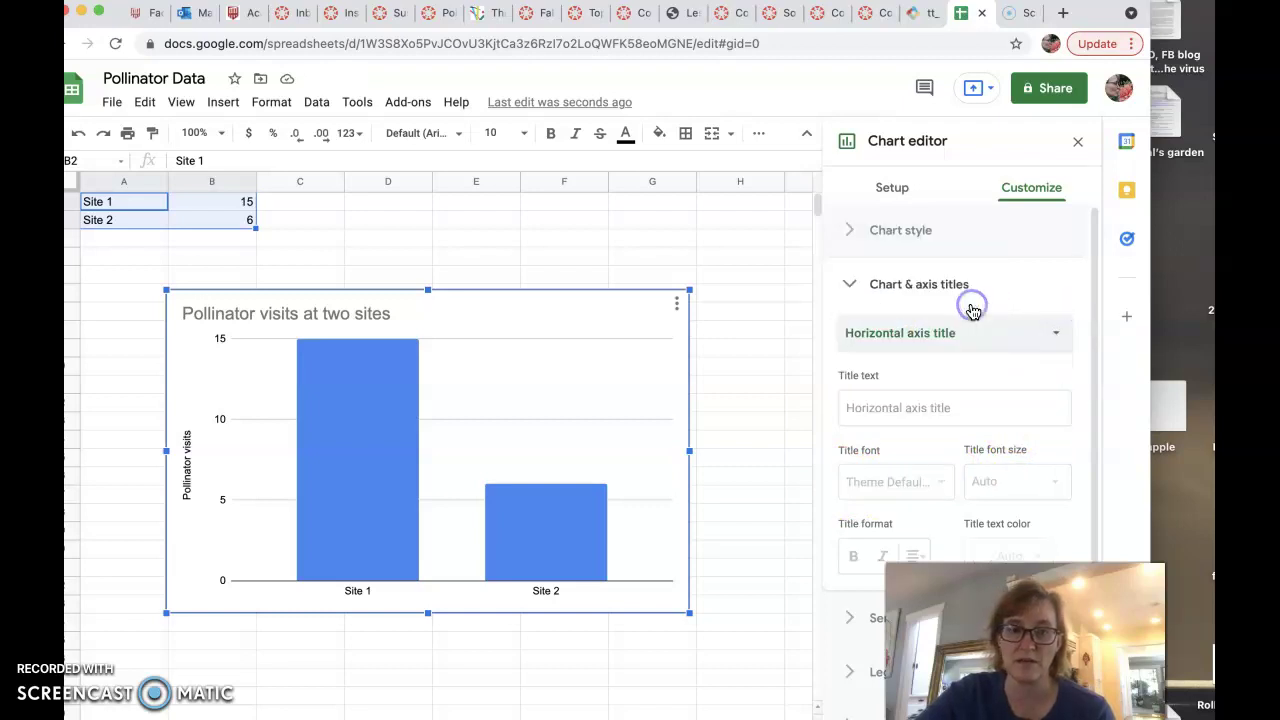
pyautogui.click(866, 408)
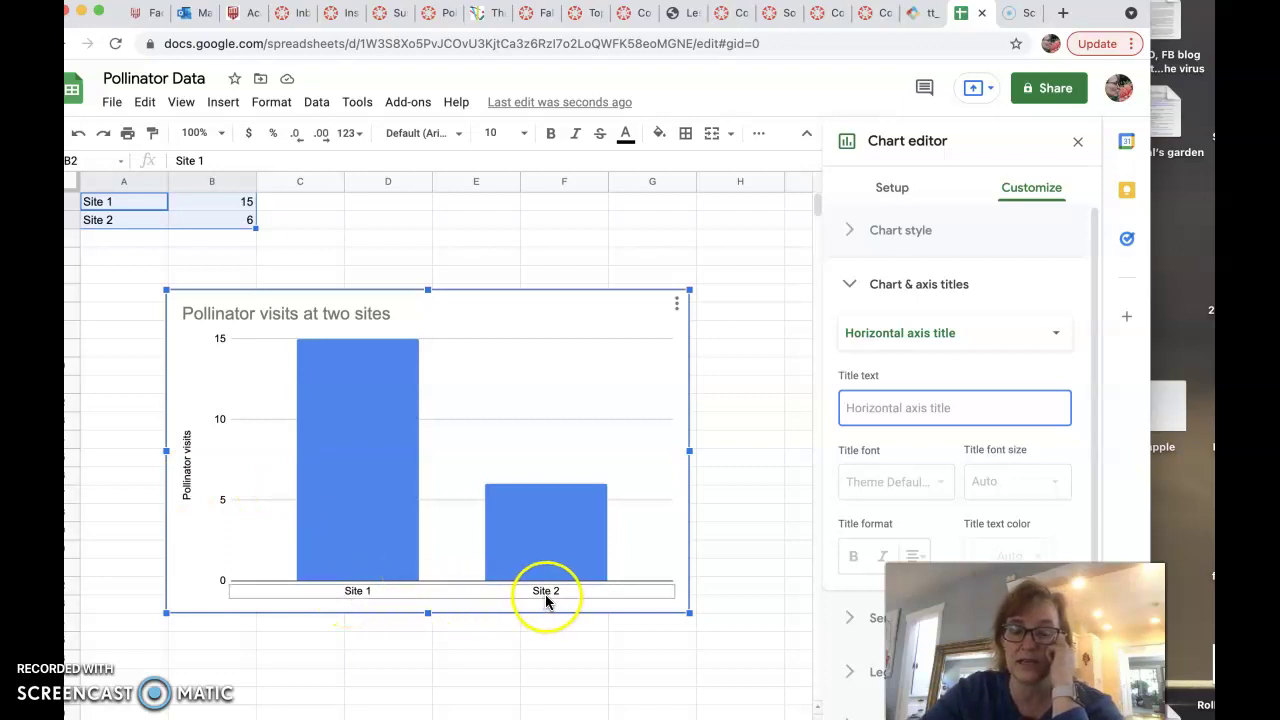
pyautogui.click(1080, 145)
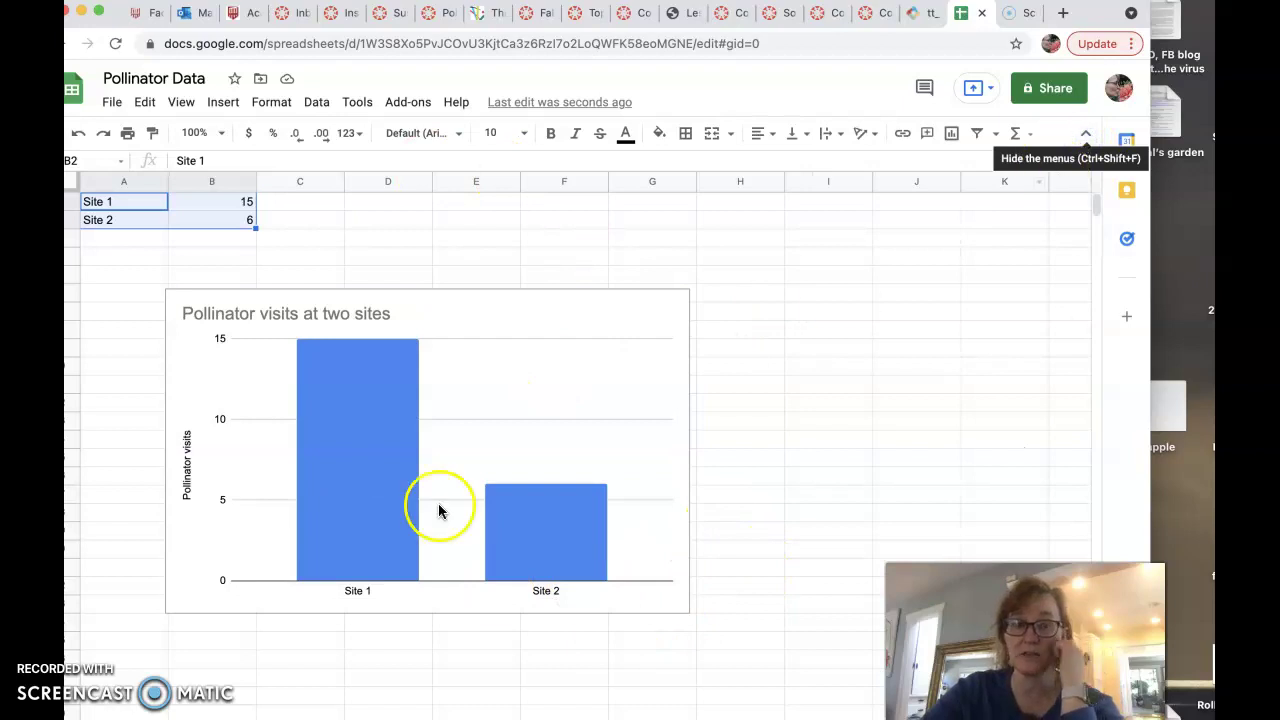